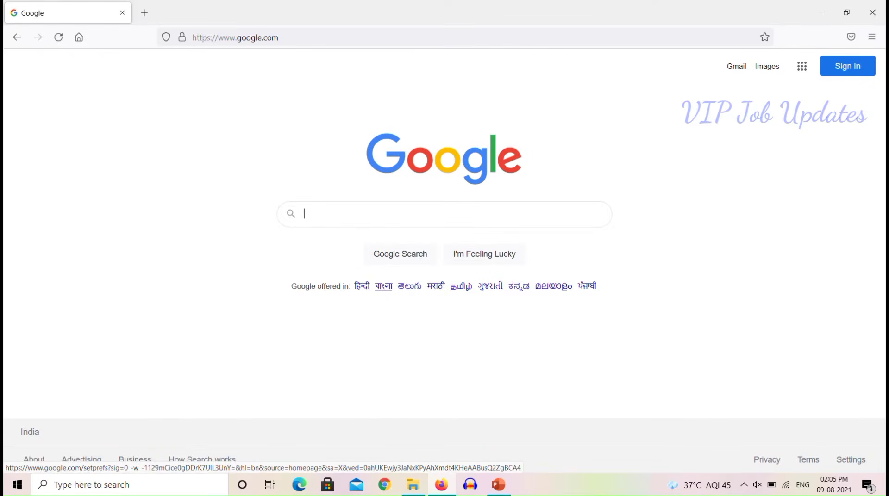
Search Google for "anna university" and open the university's home page
type("anna university")
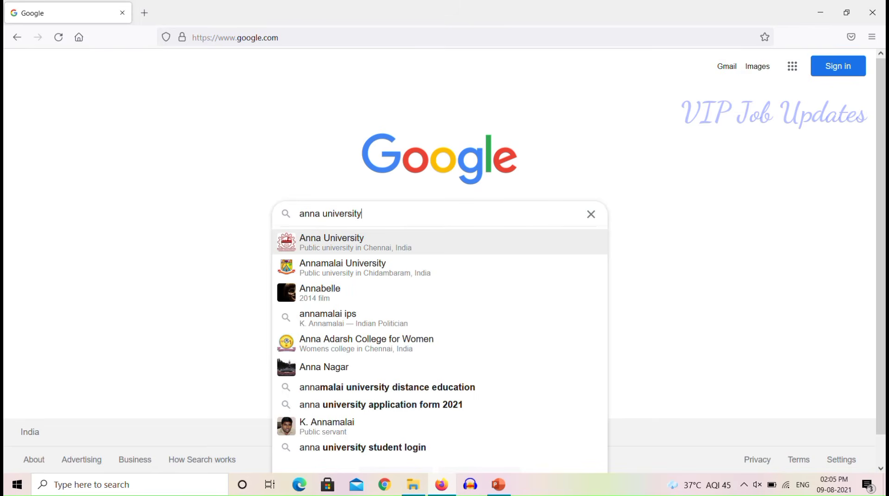
key("Return")
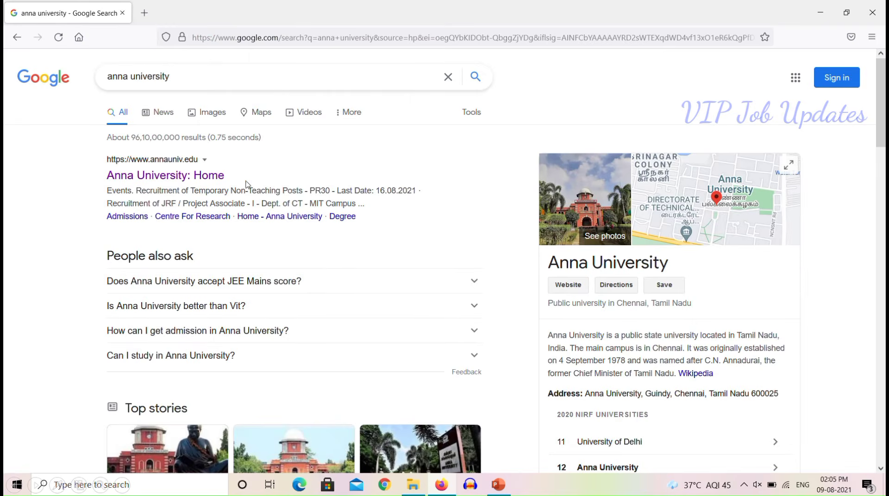
left_click(172, 177)
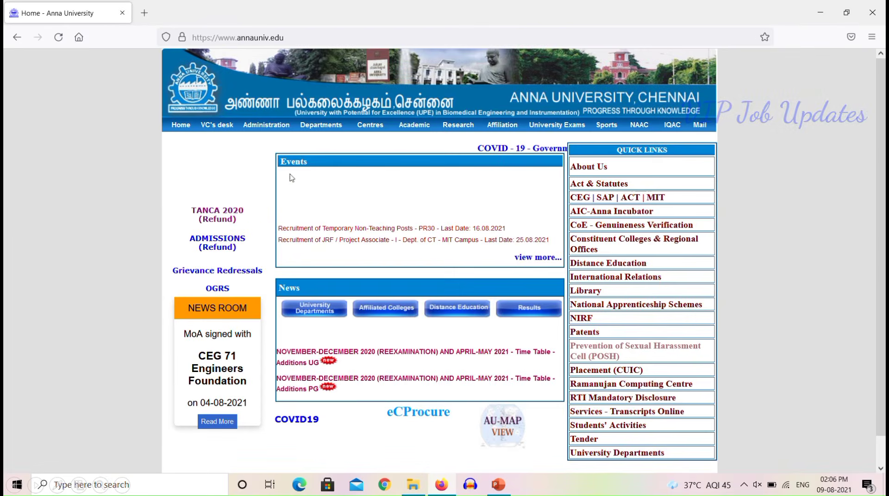
Open the online transcripts service's application signup and submit the student's register number
left_click(637, 413)
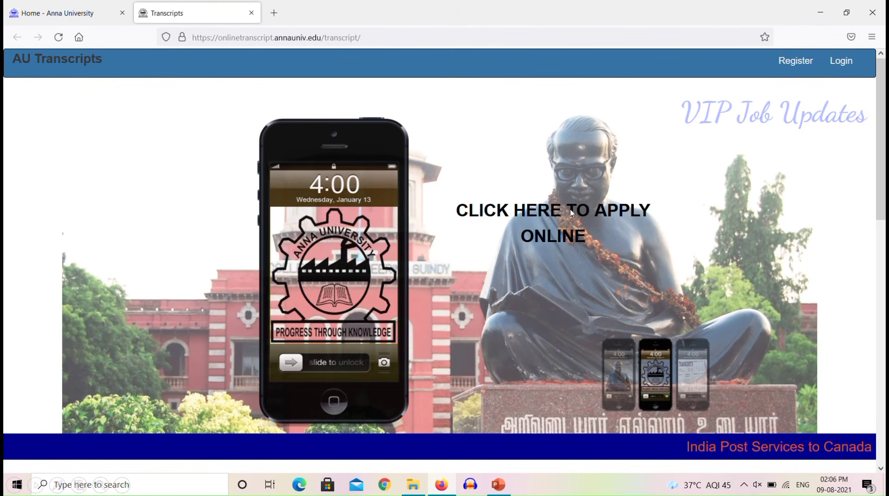
left_click(602, 214)
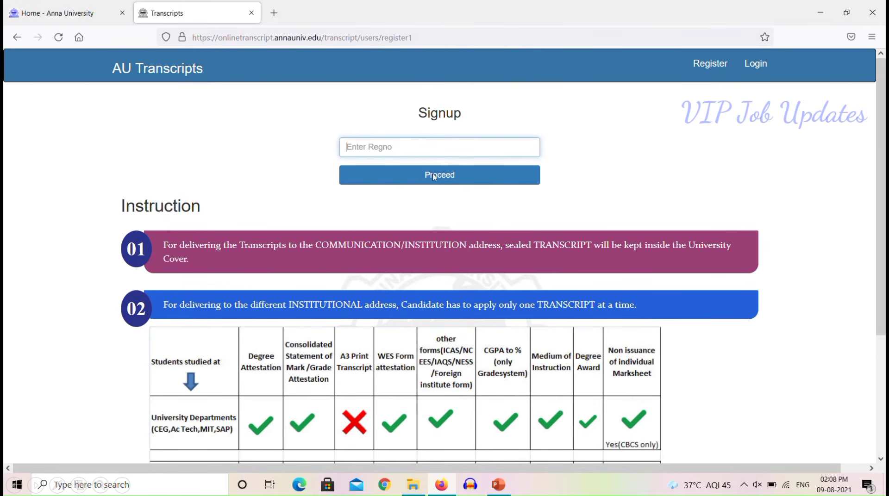
left_click(413, 145)
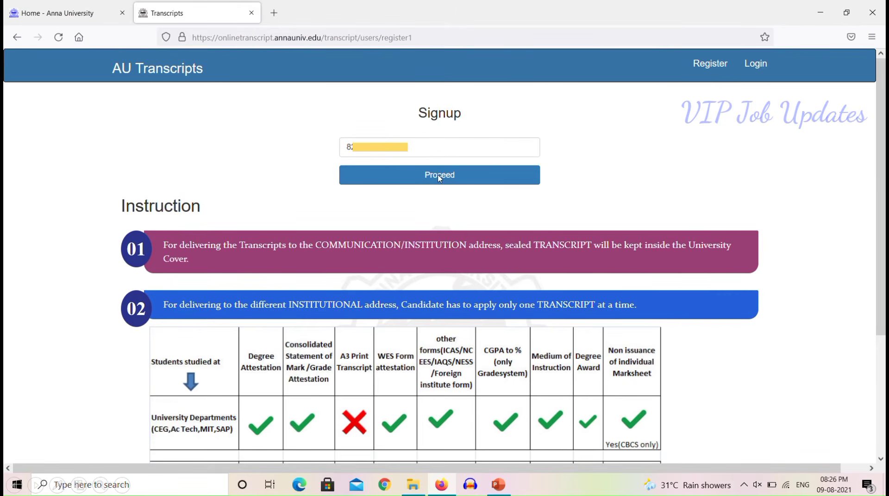
left_click(440, 176)
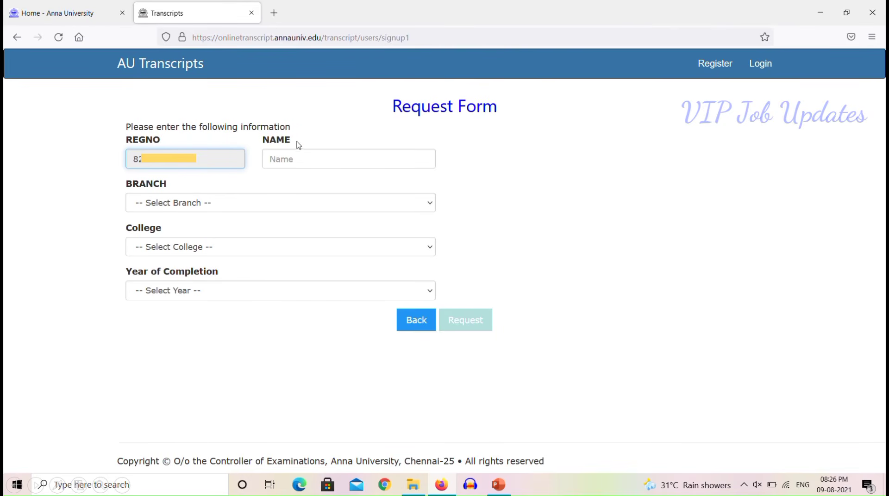
Submit the request form with the student's name, branch B.E : Mechanical Engineering [ FT ], the college and year of completion 2020
left_click(297, 207)
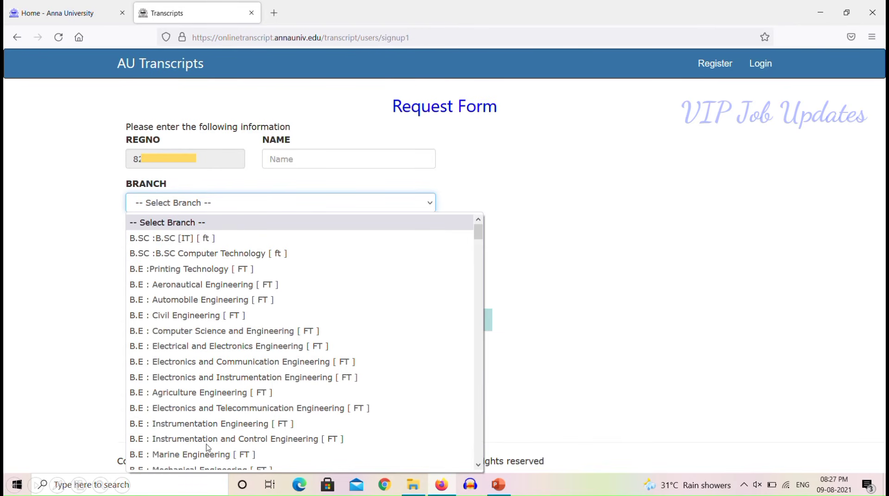
left_click(403, 243)
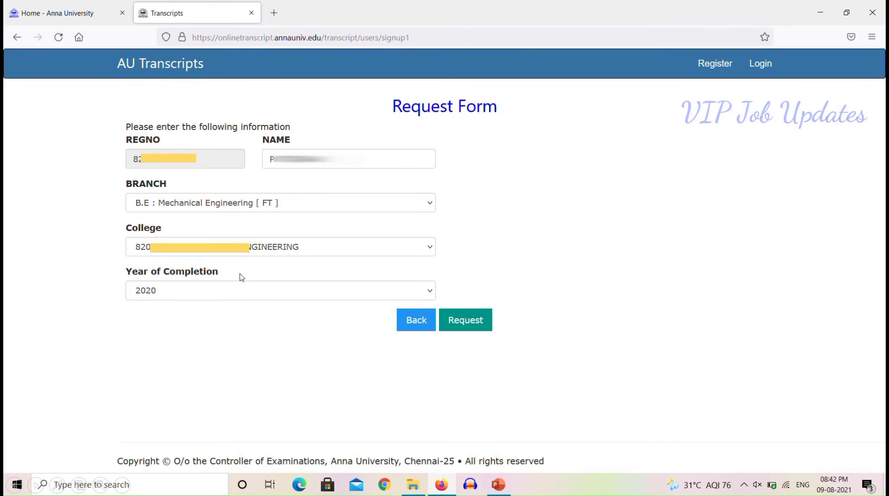
left_click(478, 322)
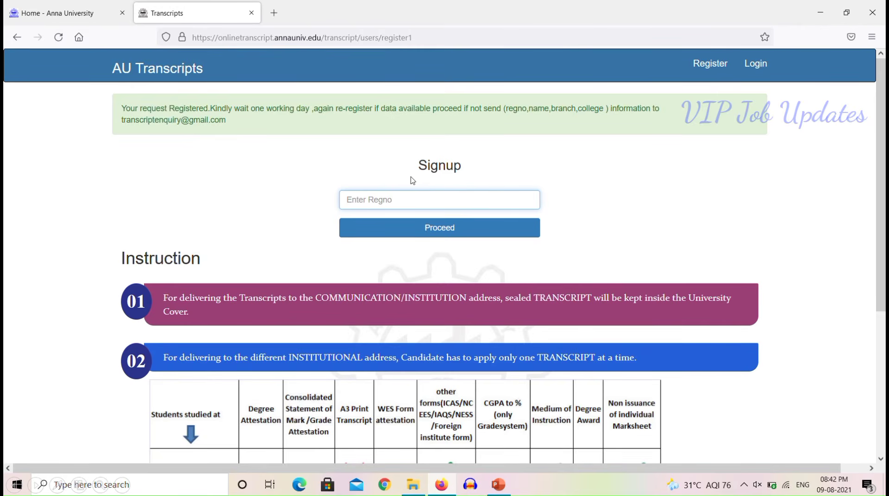
Sign up again with the register number and submit the registration with a password, communication address, mobile number and email
key("alt+Tab")
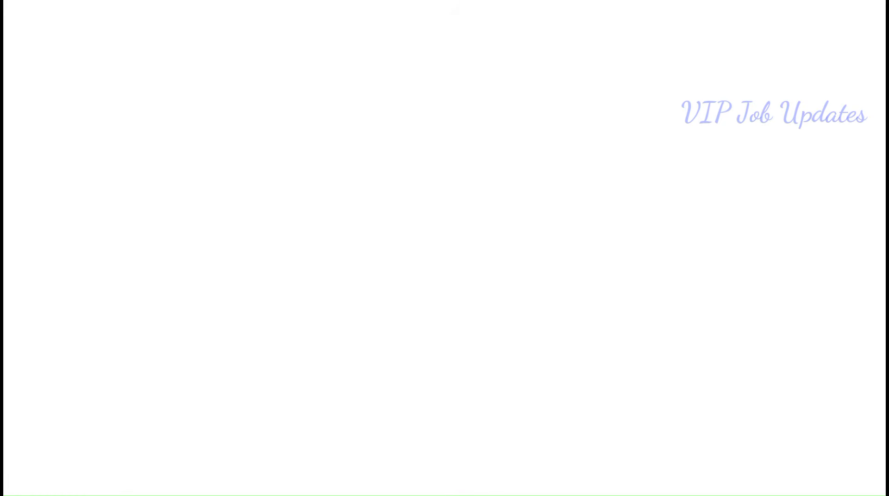
key("Right")
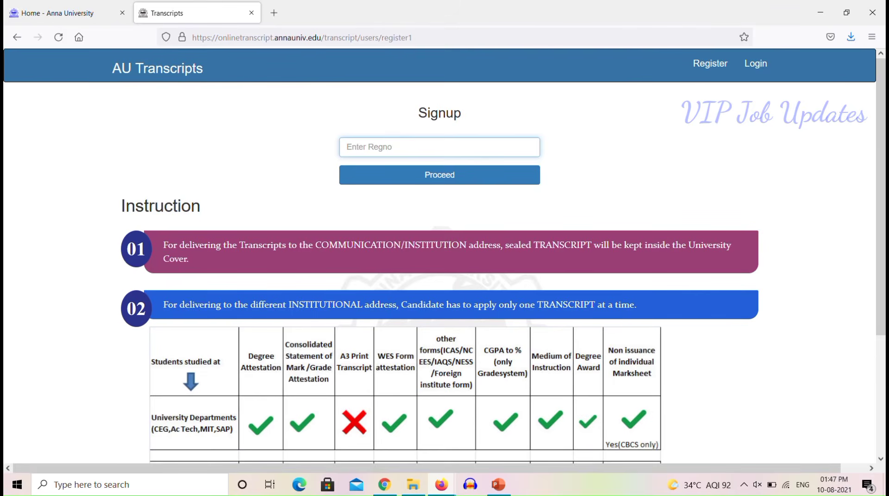
key("Right")
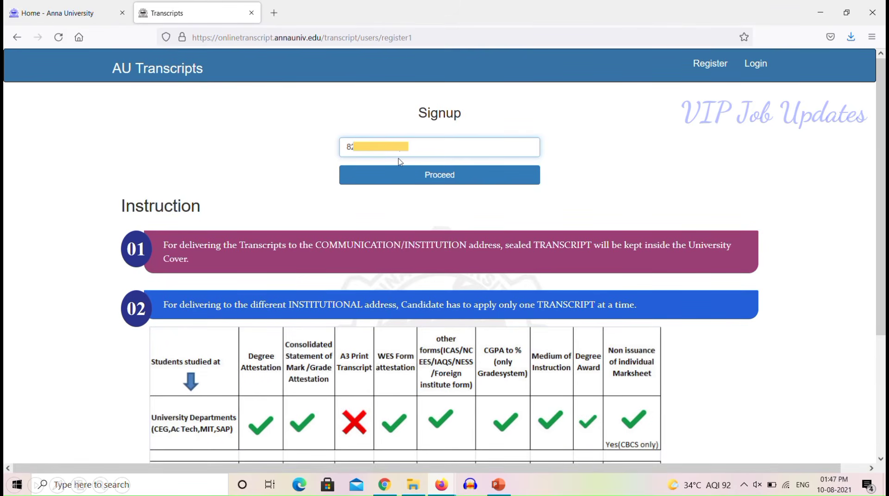
left_click(440, 179)
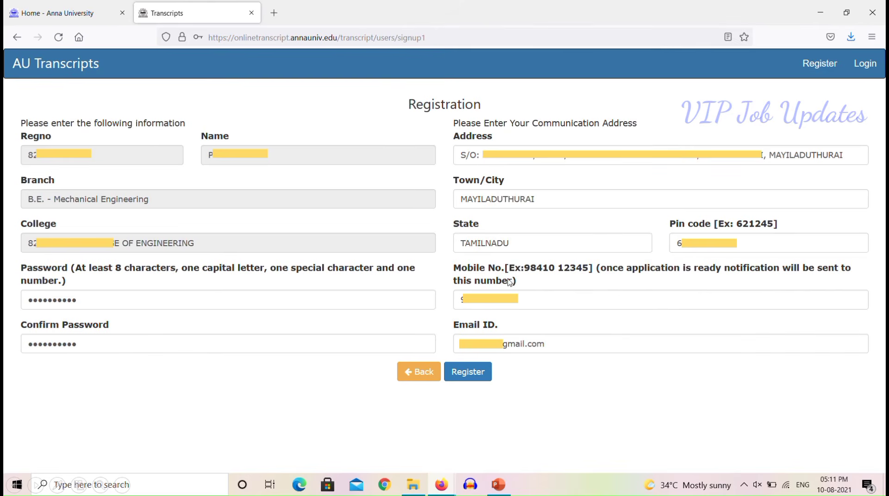
left_click(469, 374)
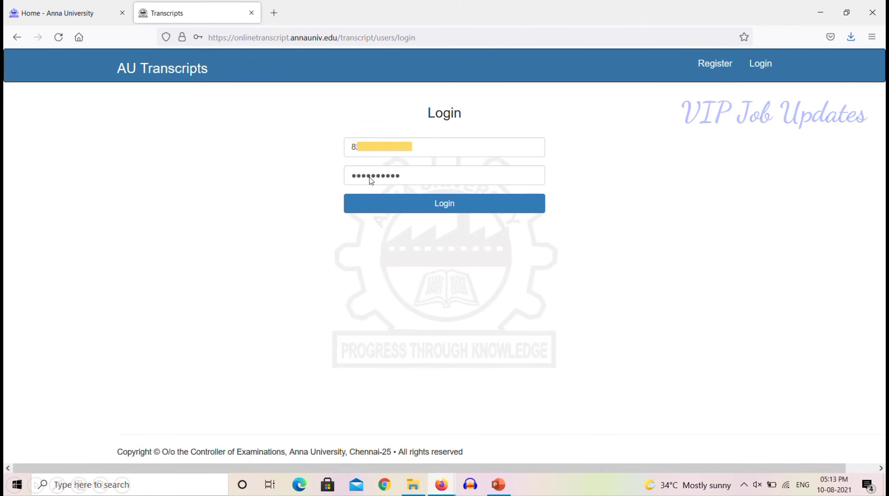
Log in with the register number and account password, and start a new transcript application
left_click(438, 204)
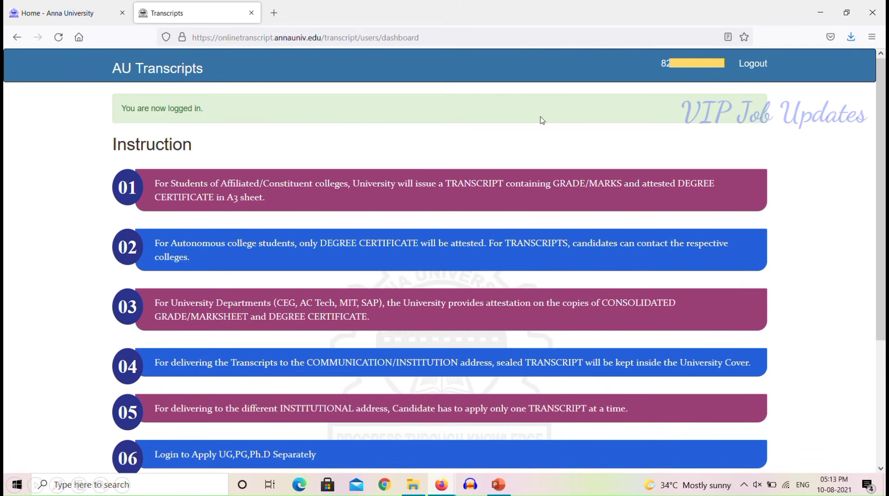
scroll(520, 264, "down", 3)
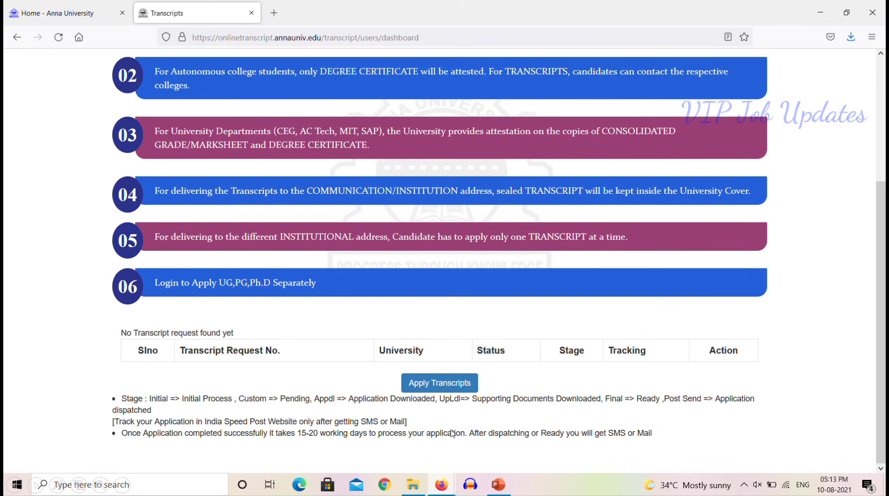
left_click(462, 384)
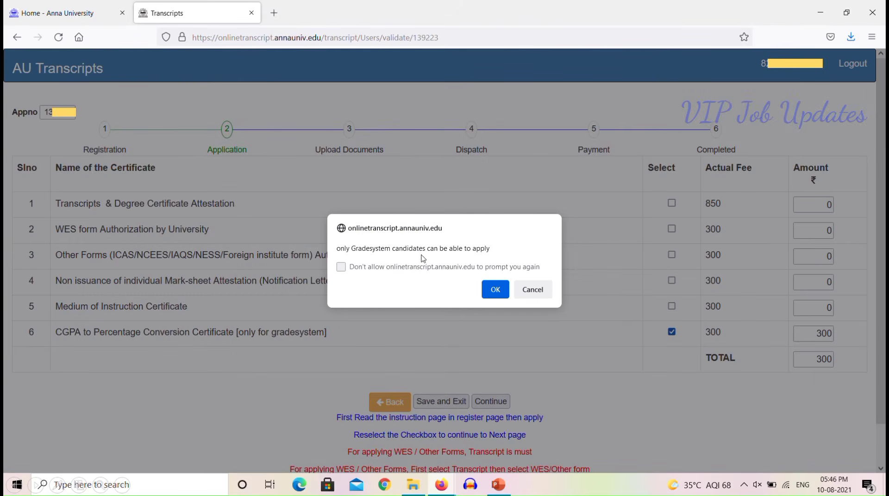
Apply for the CGPA to Percentage Conversion Certificate and continue to the document upload stage
left_click(493, 291)
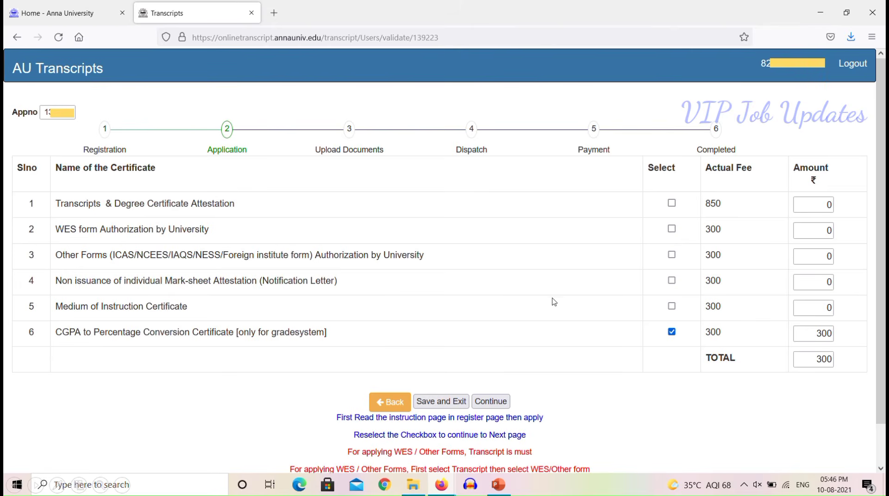
left_click(490, 402)
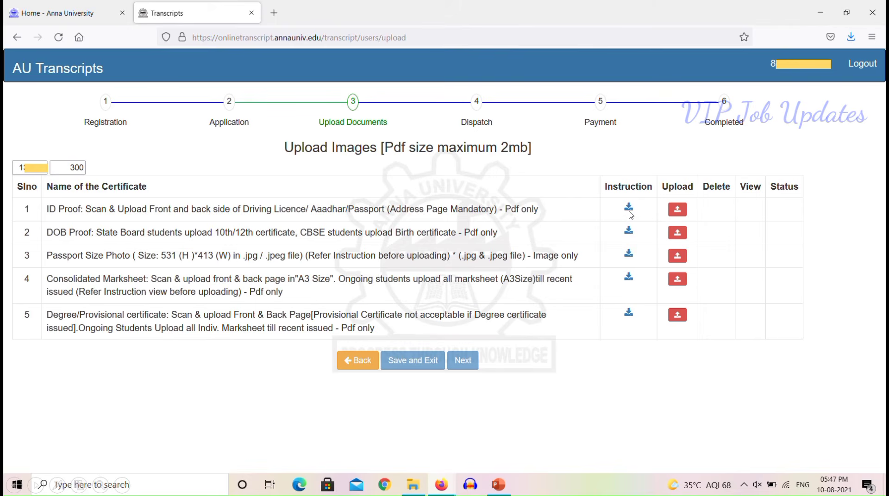
Upload Aadhaar.pdf as the ID proof along with the other four required documents, and proceed to the dispatch stage
left_click(677, 211)
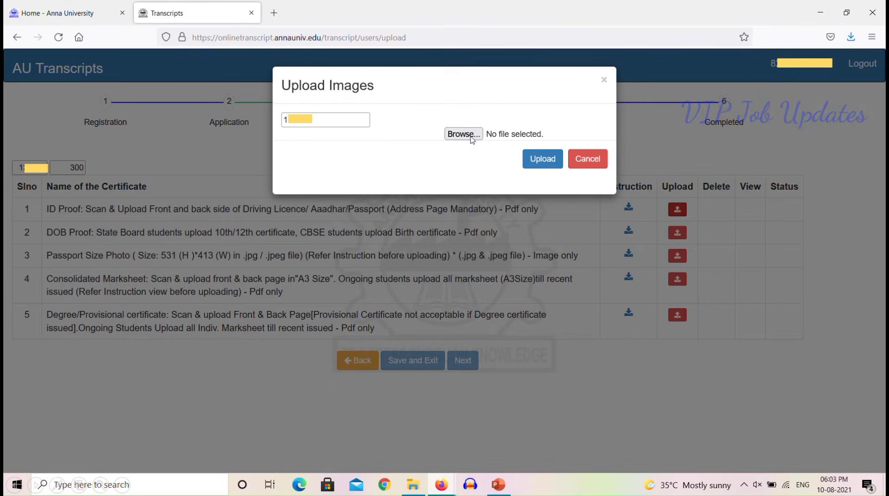
left_click(464, 135)
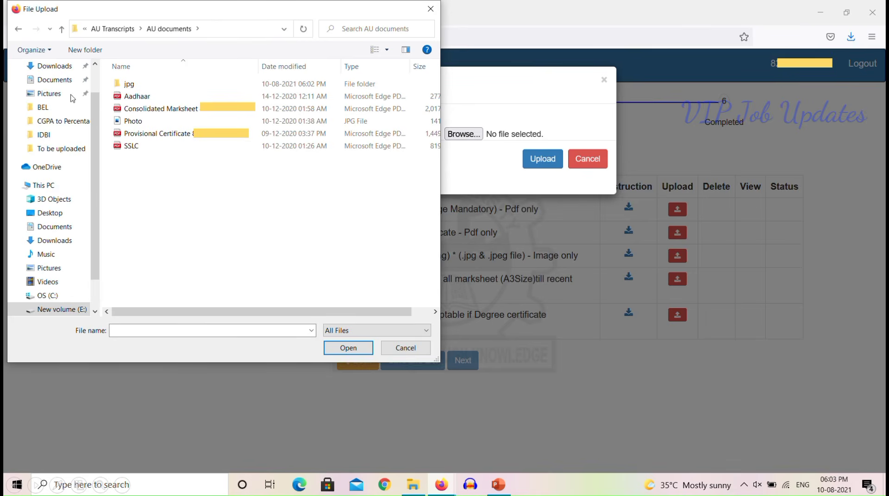
double_click(146, 99)
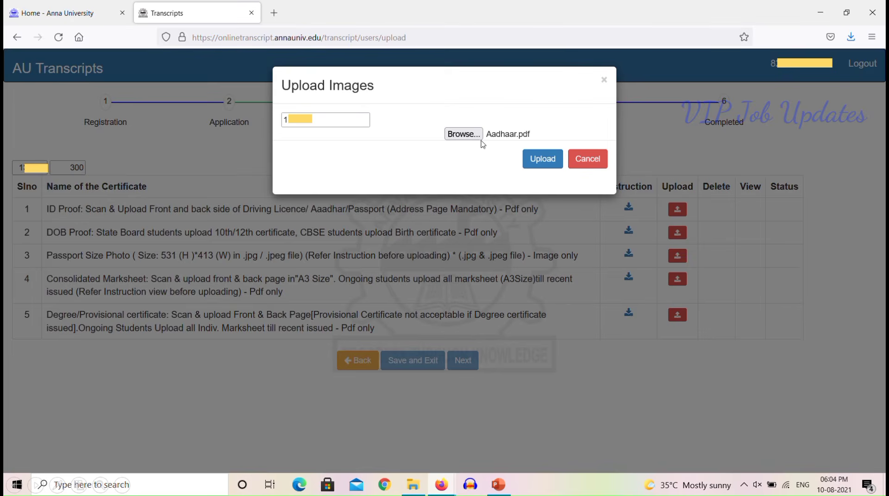
left_click(531, 162)
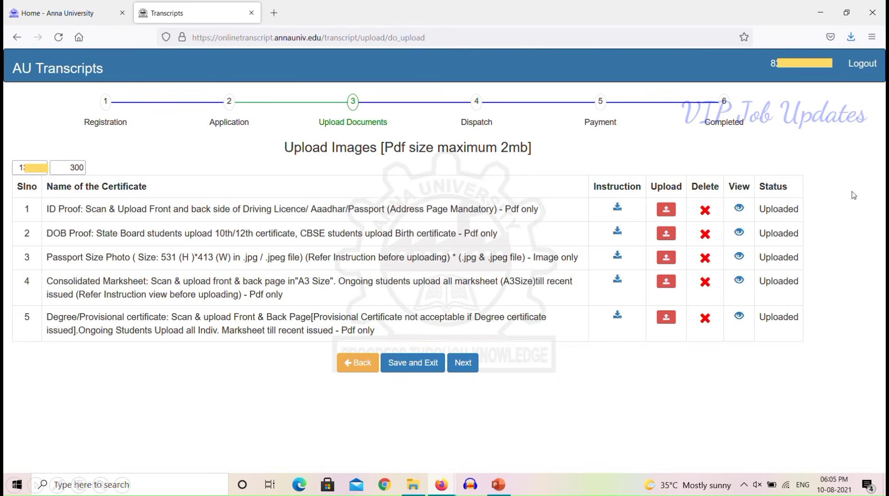
left_click(471, 366)
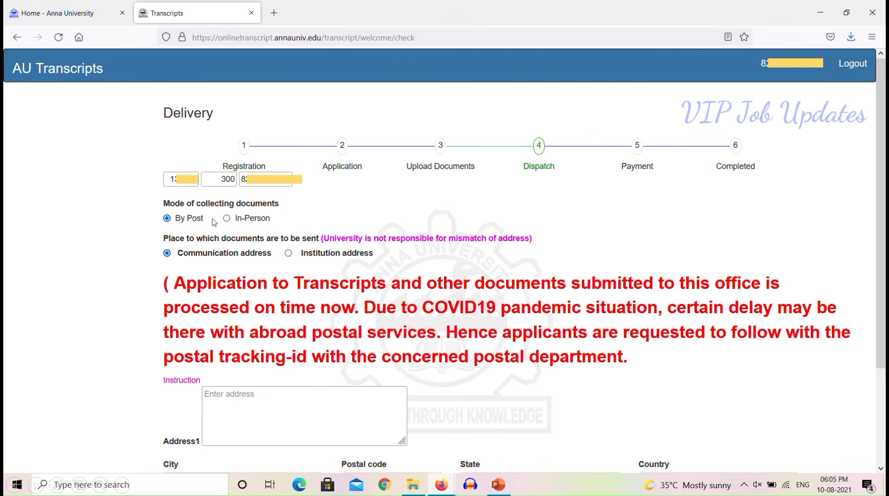
Set delivery by post to the communication address, fill in the postal address with country TAMILNADU - INDIA, and proceed to payment
left_click(226, 218)
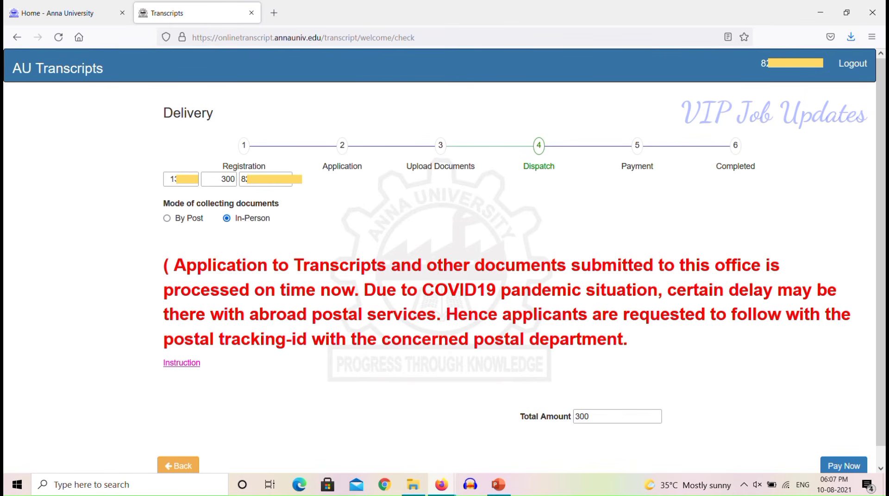
left_click(168, 219)
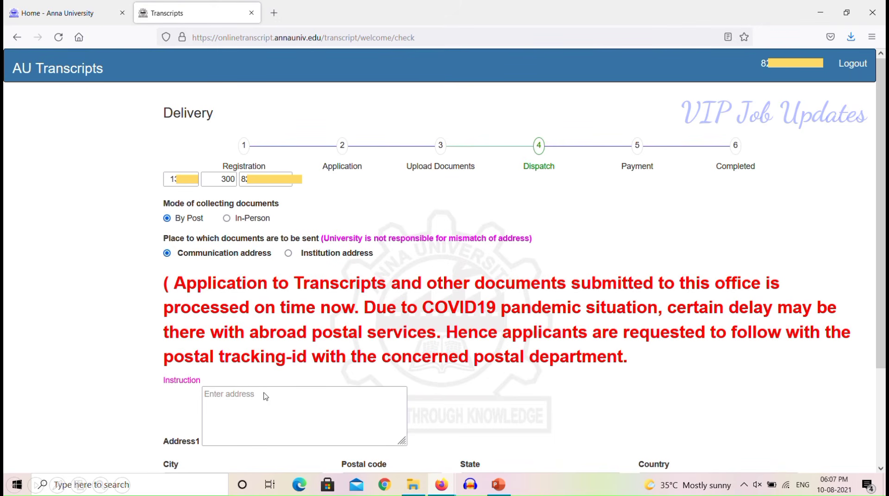
scroll(264, 396, "down", 3)
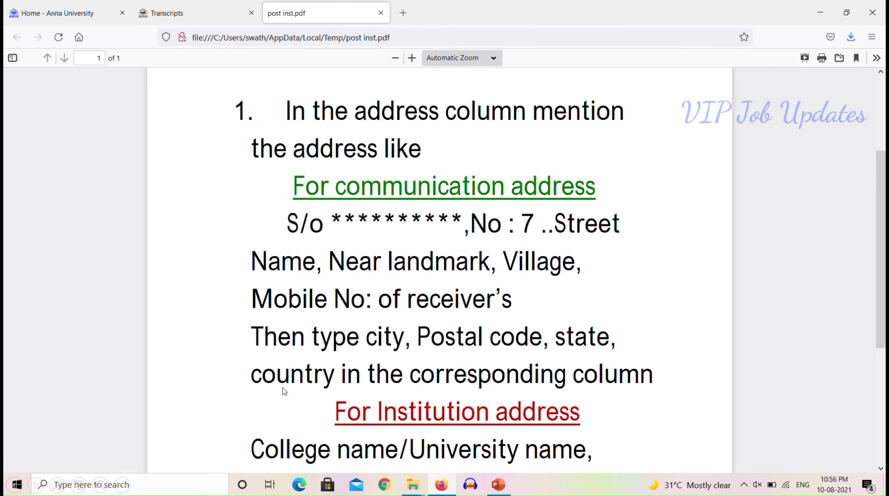
scroll(472, 342, "down", 5)
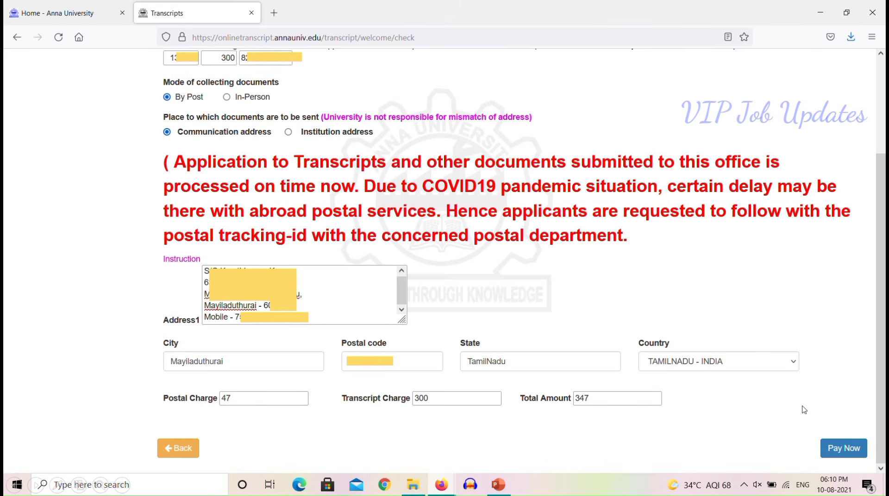
left_click(833, 450)
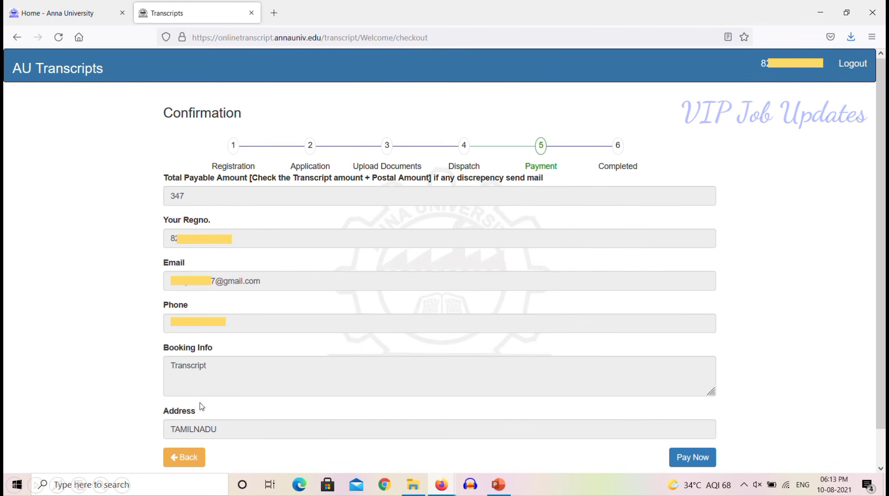
Pay the application fee by card, entering the card number, expiry, CVV and cardholder name, and submit the one-time password
left_click(680, 455)
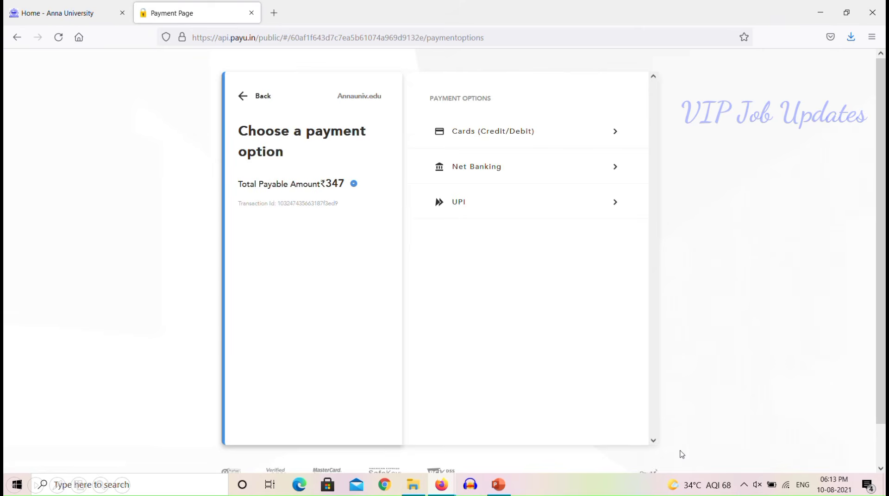
left_click(517, 135)
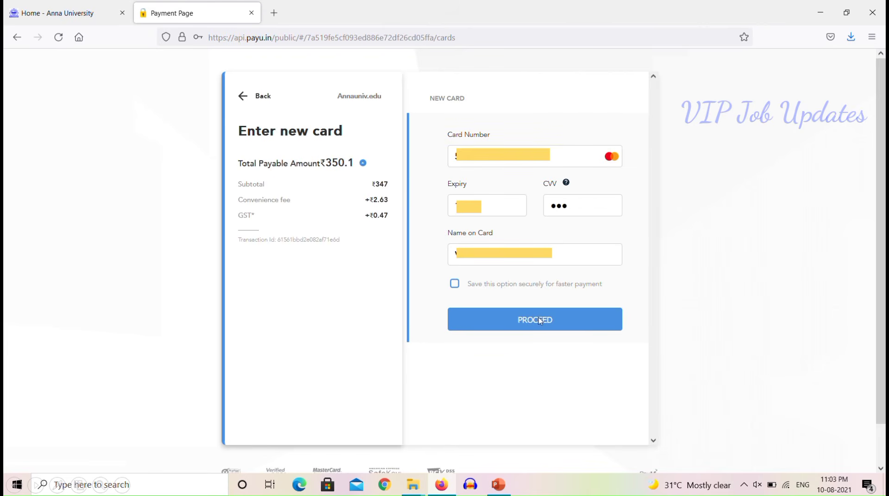
left_click(527, 319)
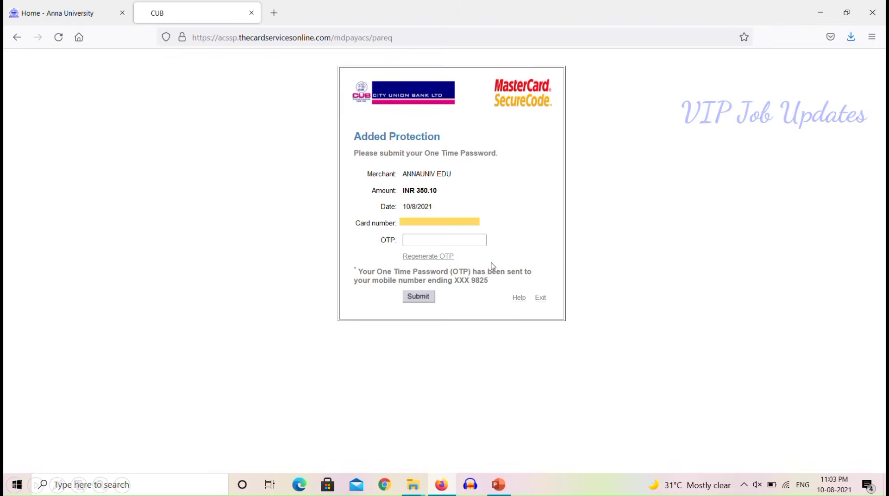
left_click(432, 297)
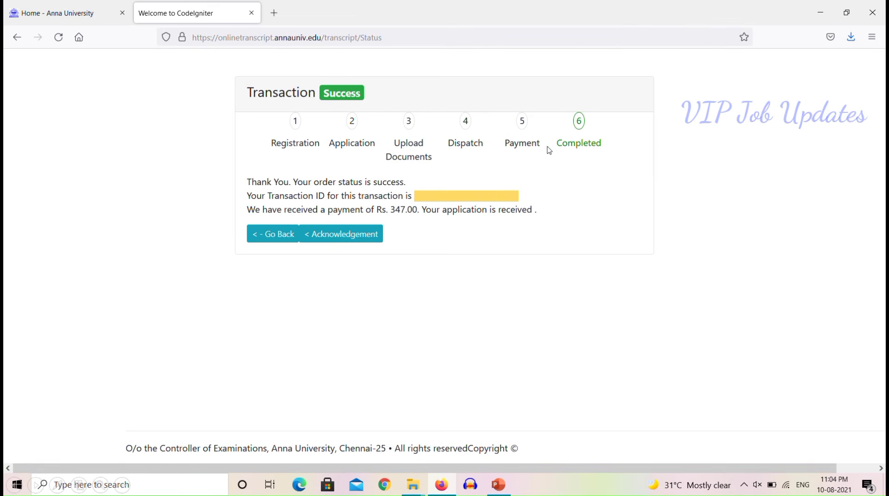
View the acknowledgement PDF for the completed transaction and close the opened PDFs
left_click(346, 237)
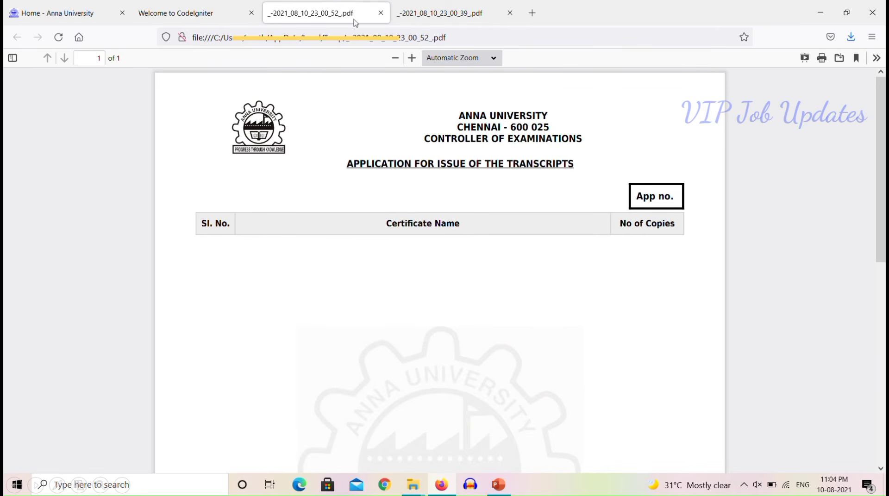
key("ctrl+w")
key("ctrl+w")
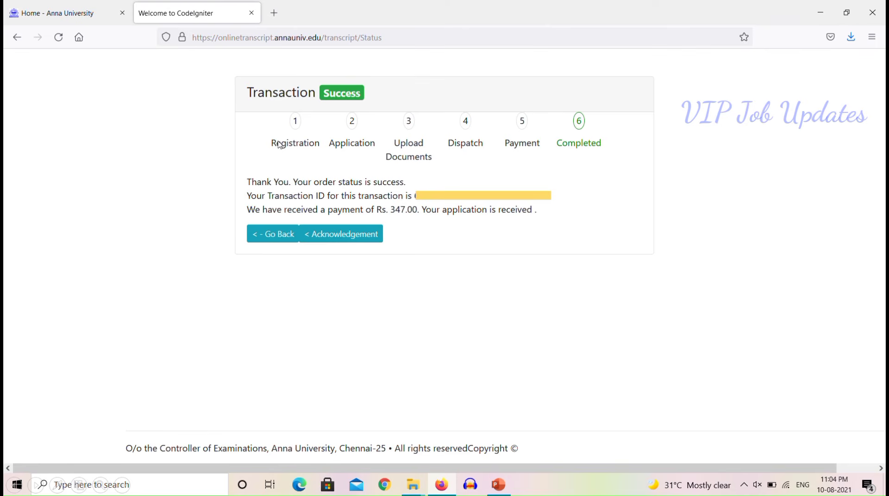
Return to the transcripts dashboard, generate the PDF of the submitted application and review its details
left_click(275, 234)
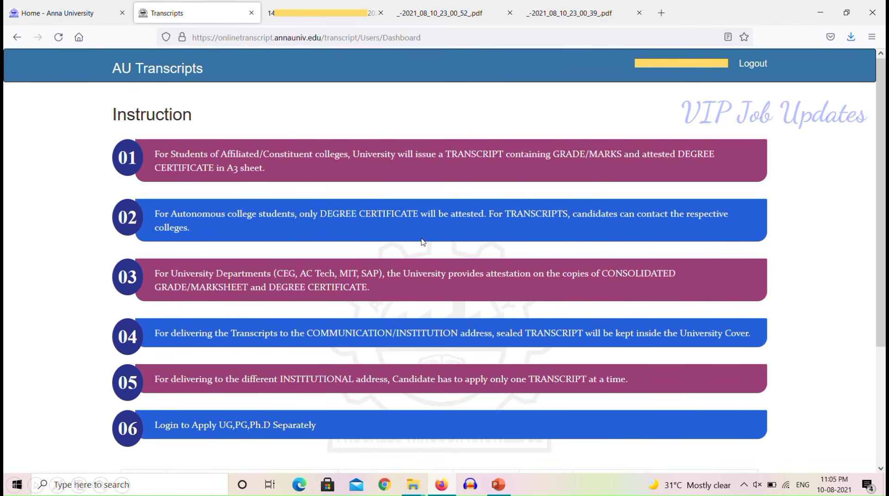
scroll(425, 245, "down", 3)
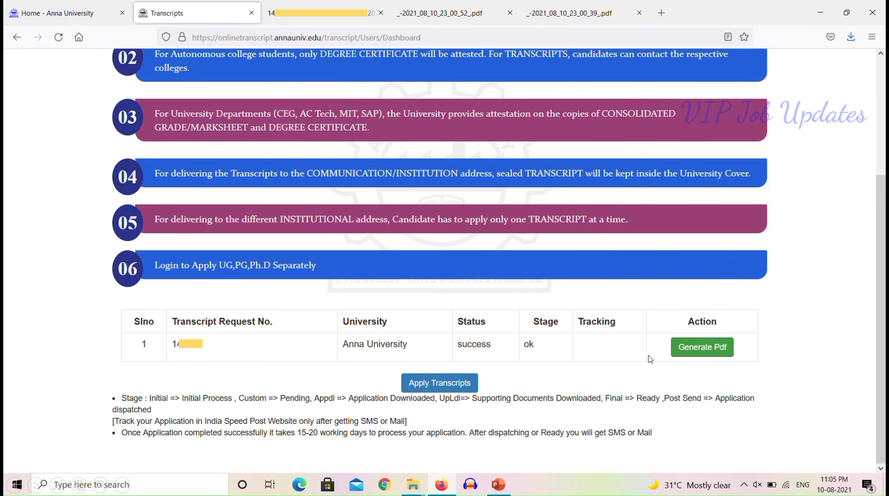
left_click(700, 348)
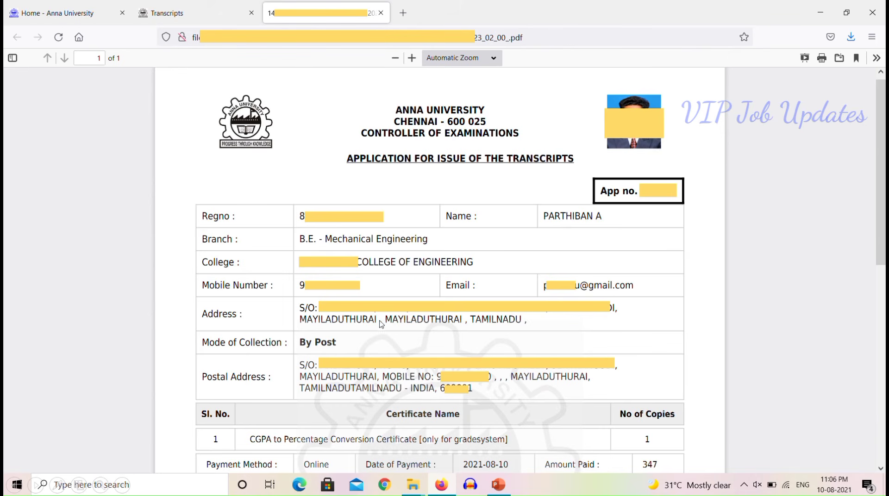
scroll(486, 359, "down", 2)
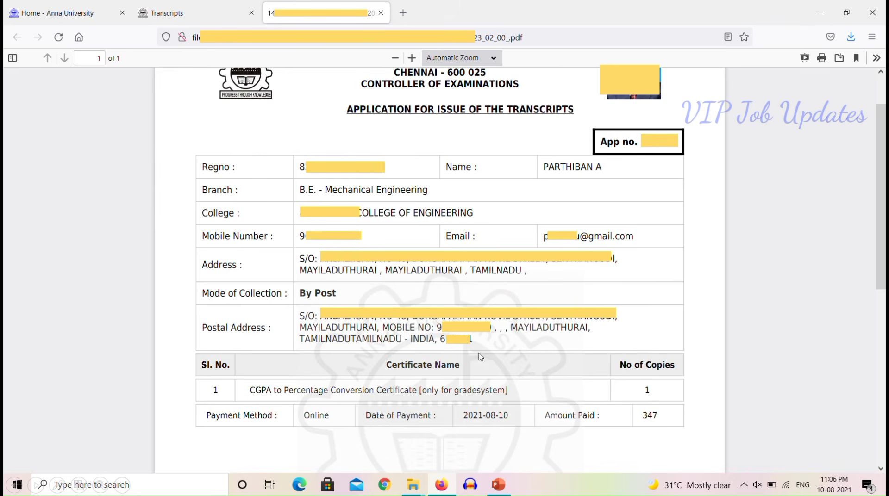